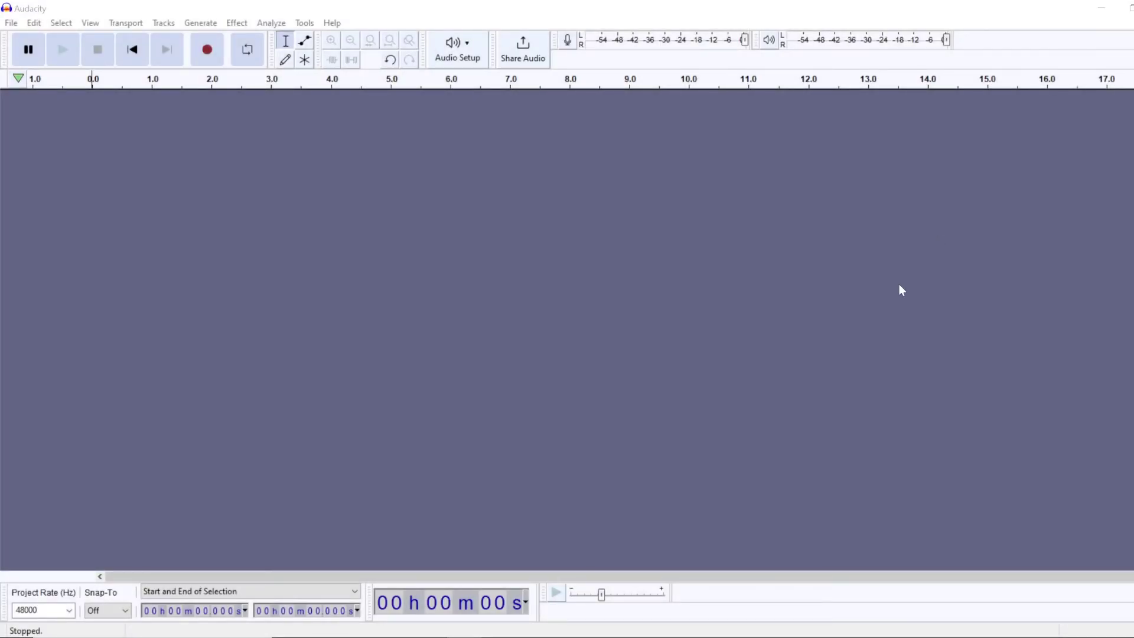
Open the Edit menu over the empty 48000 Hz project
left_click(37, 25)
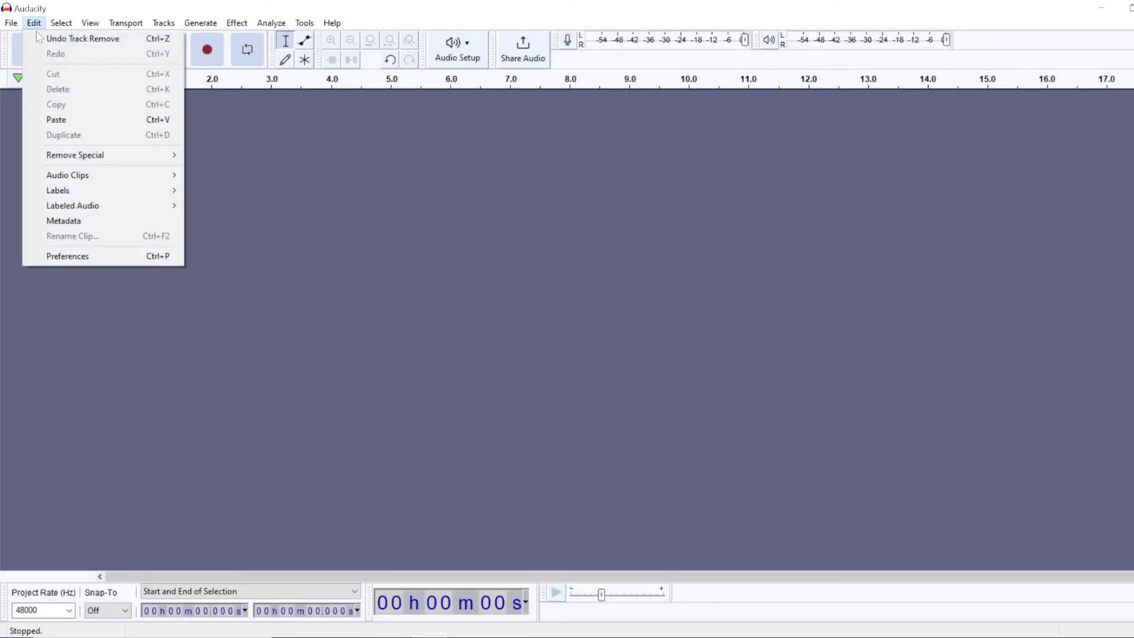
Open the Quality preferences, keep the default rate at 48000 Hz and review sample formats
left_click(62, 257)
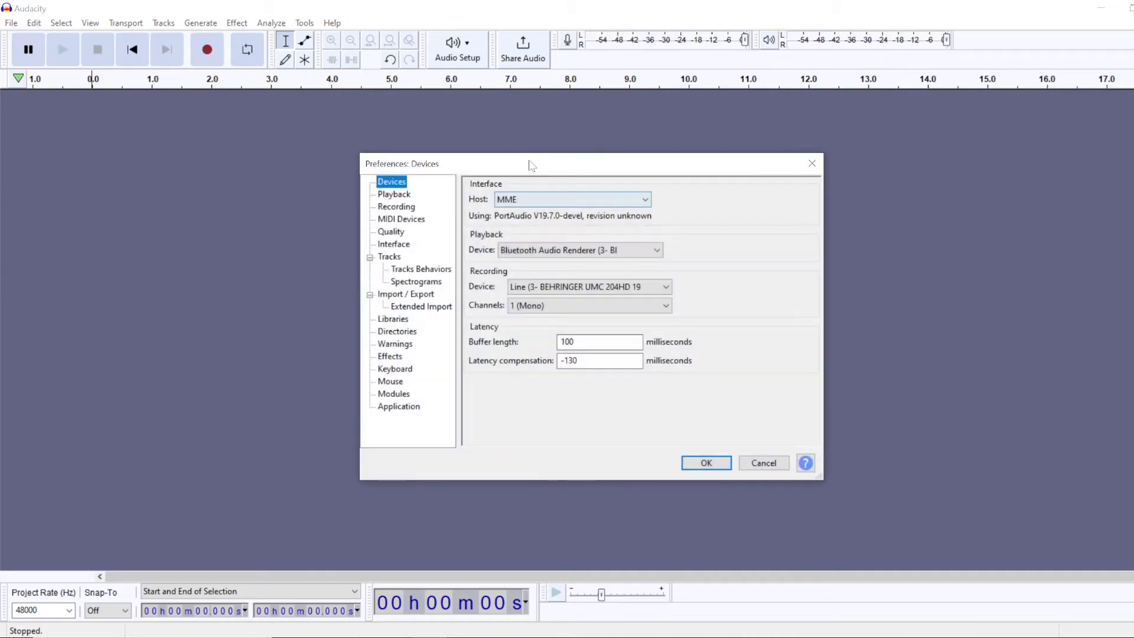
left_click(390, 232)
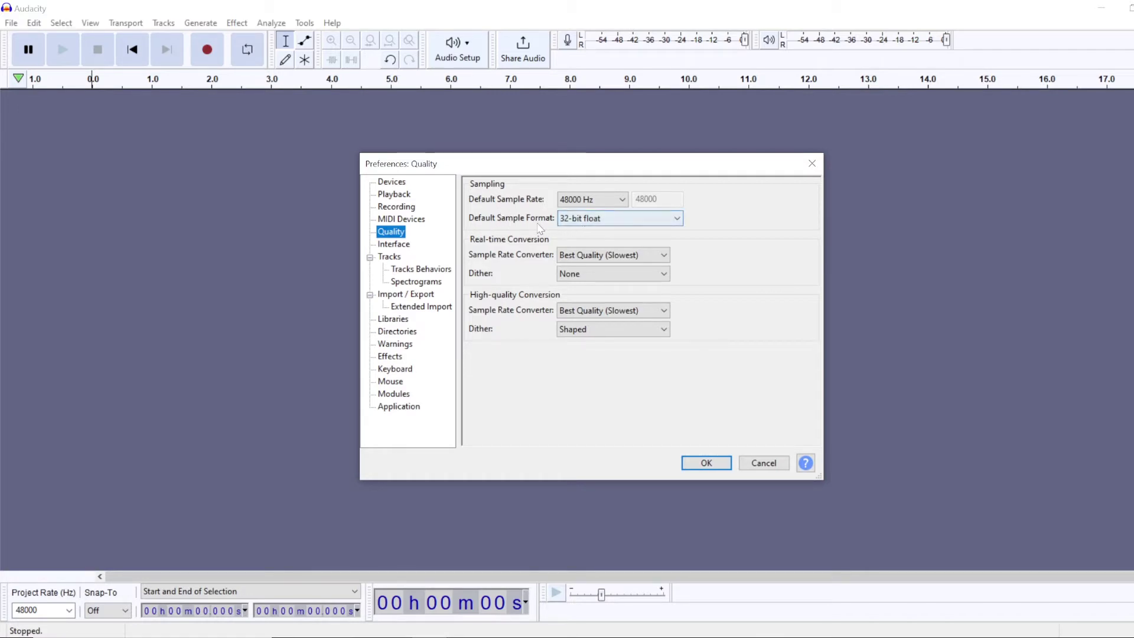
left_click(576, 202)
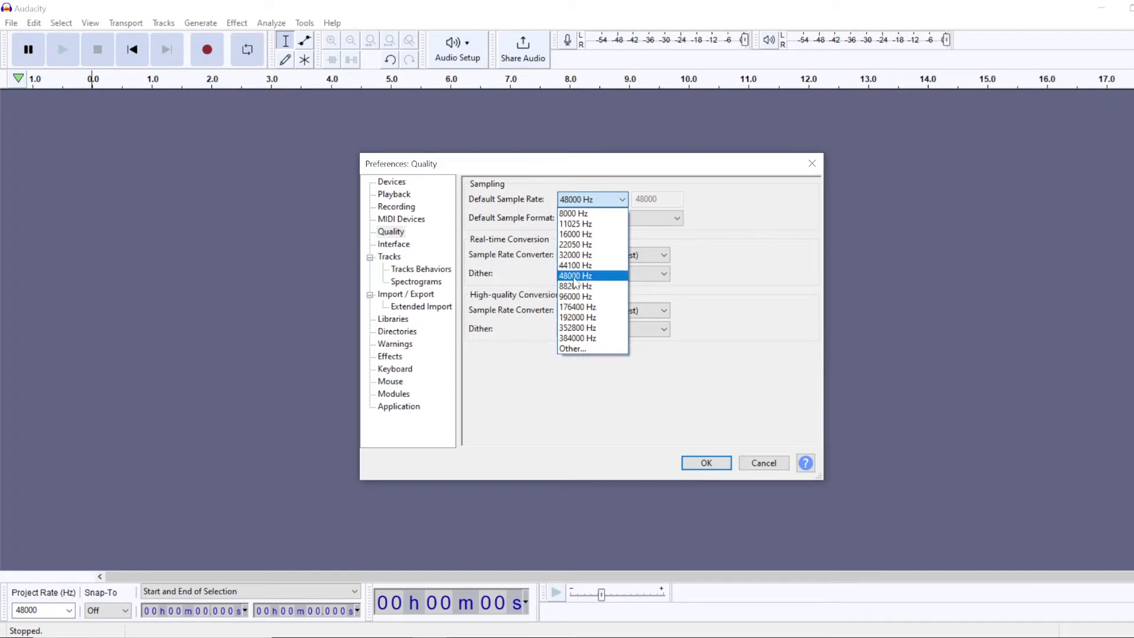
left_click(739, 208)
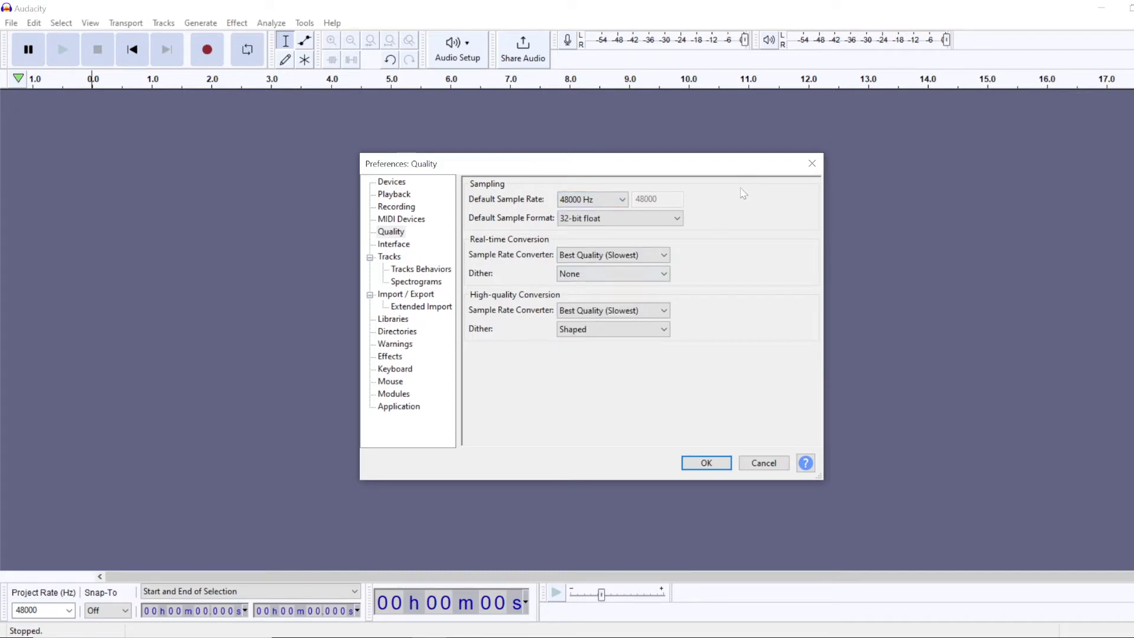
left_click(586, 218)
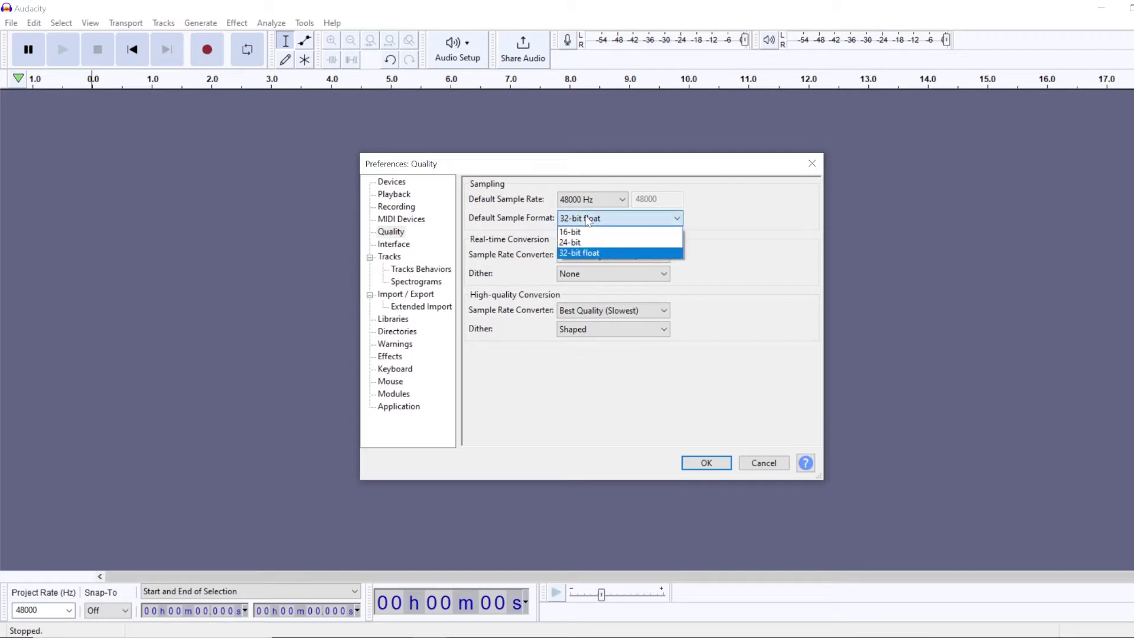
Leave the default sample format at 32-bit float and close Preferences with OK
left_click(575, 251)
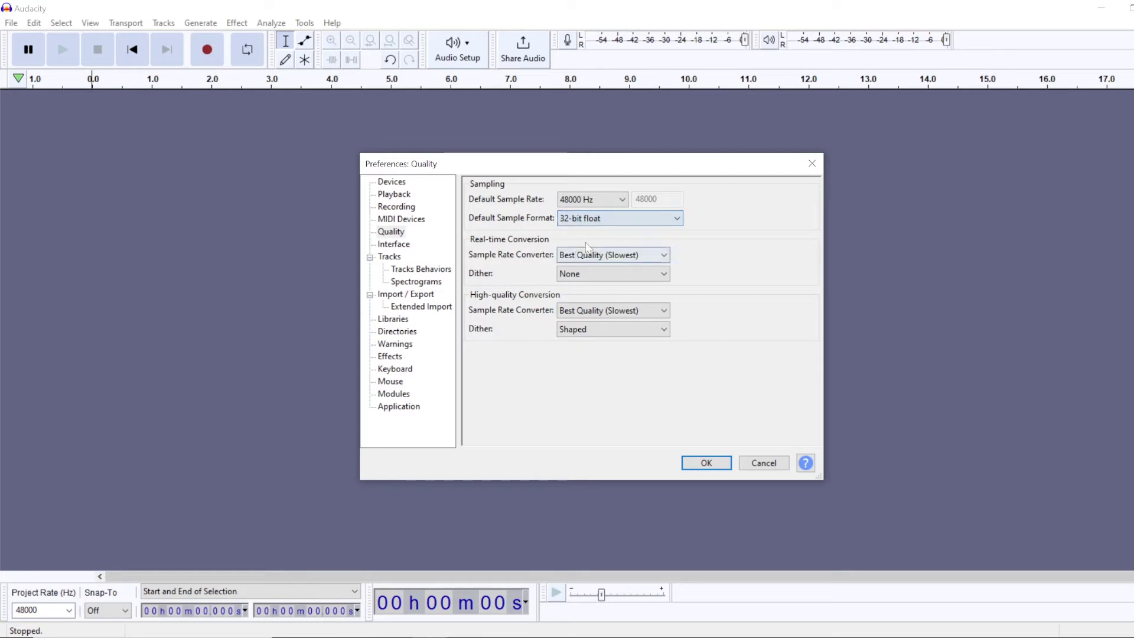
left_click(617, 222)
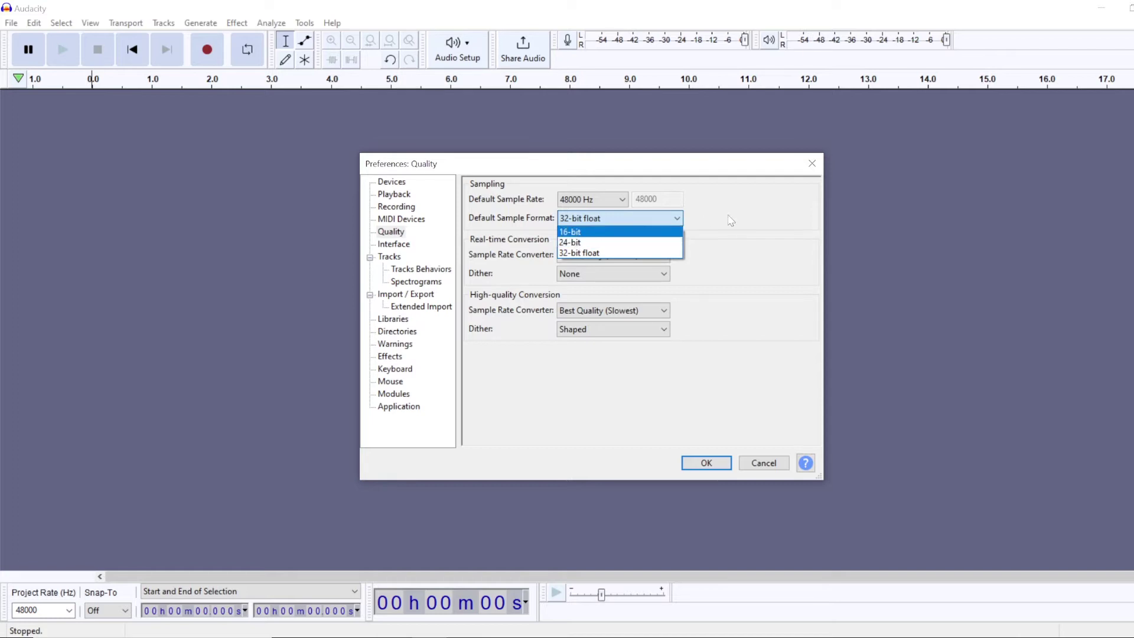
left_click(760, 208)
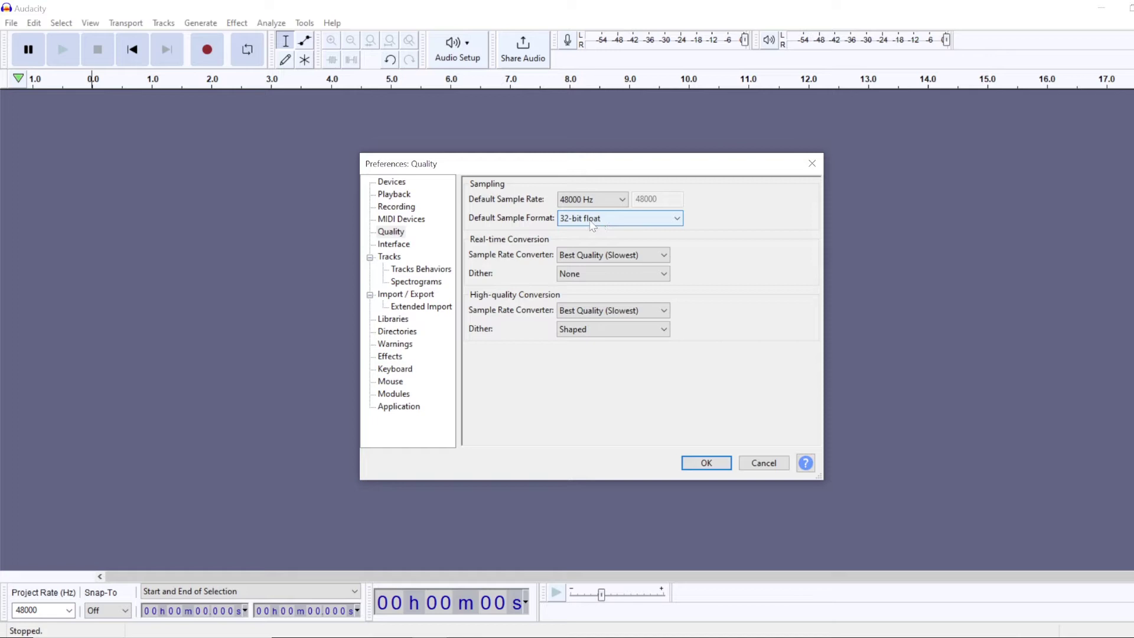
left_click(707, 464)
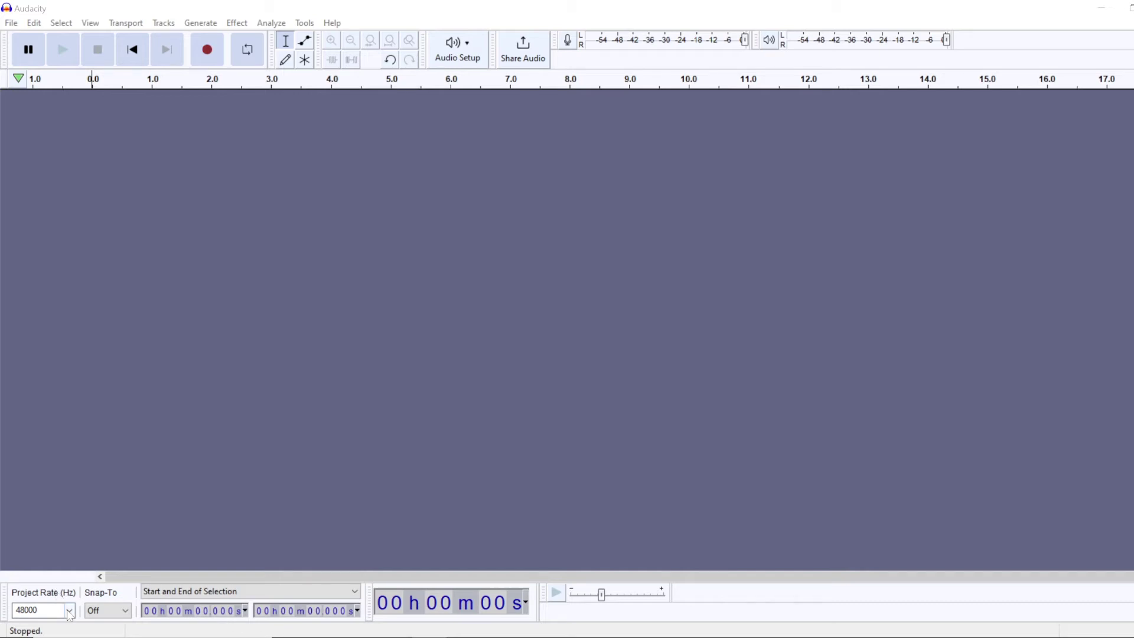
left_click(70, 610)
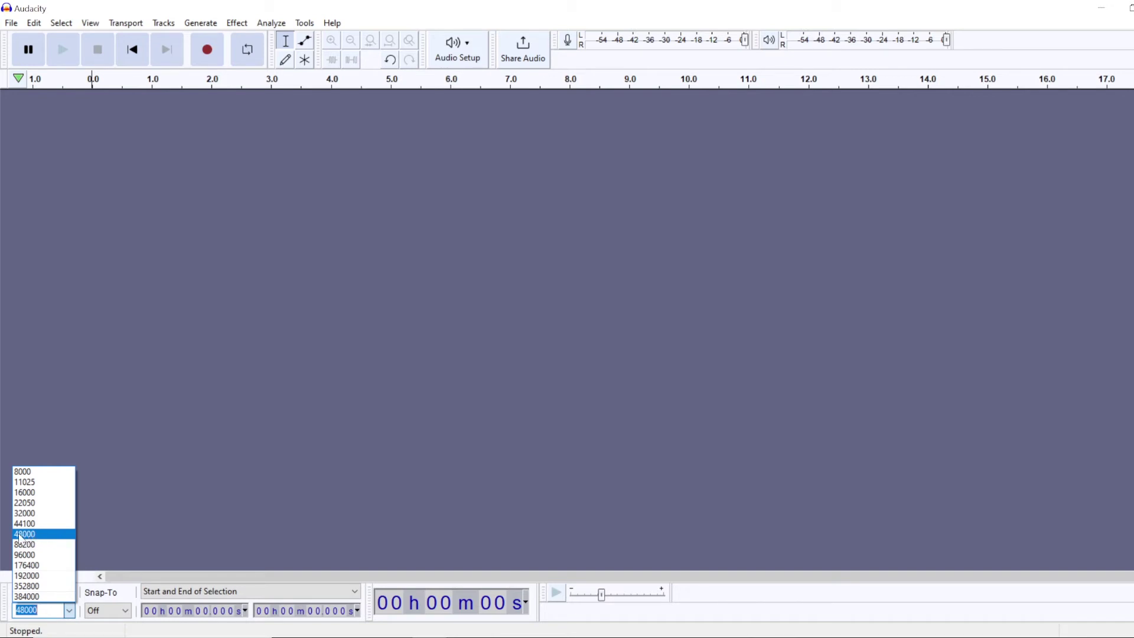
left_click(76, 534)
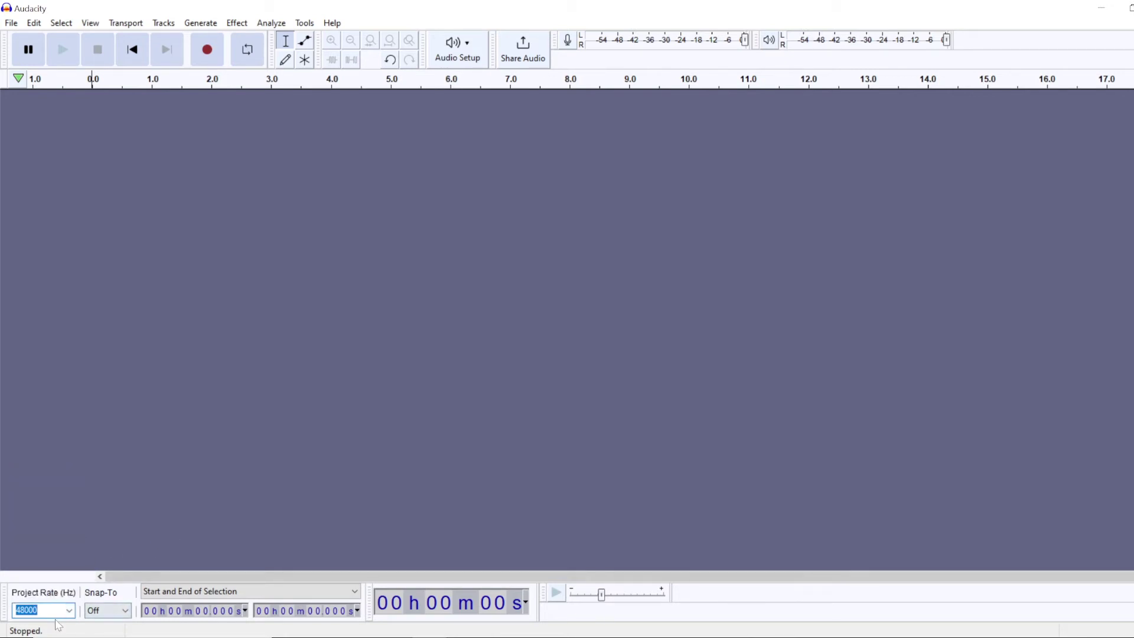
left_click(38, 610)
left_click(69, 610)
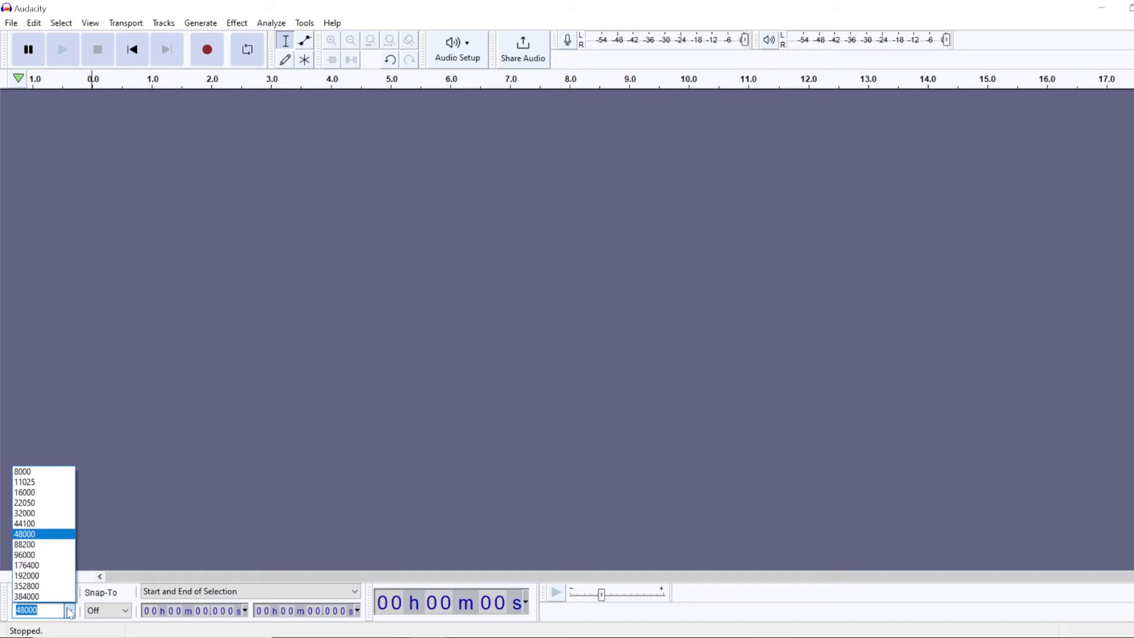
left_click(159, 354)
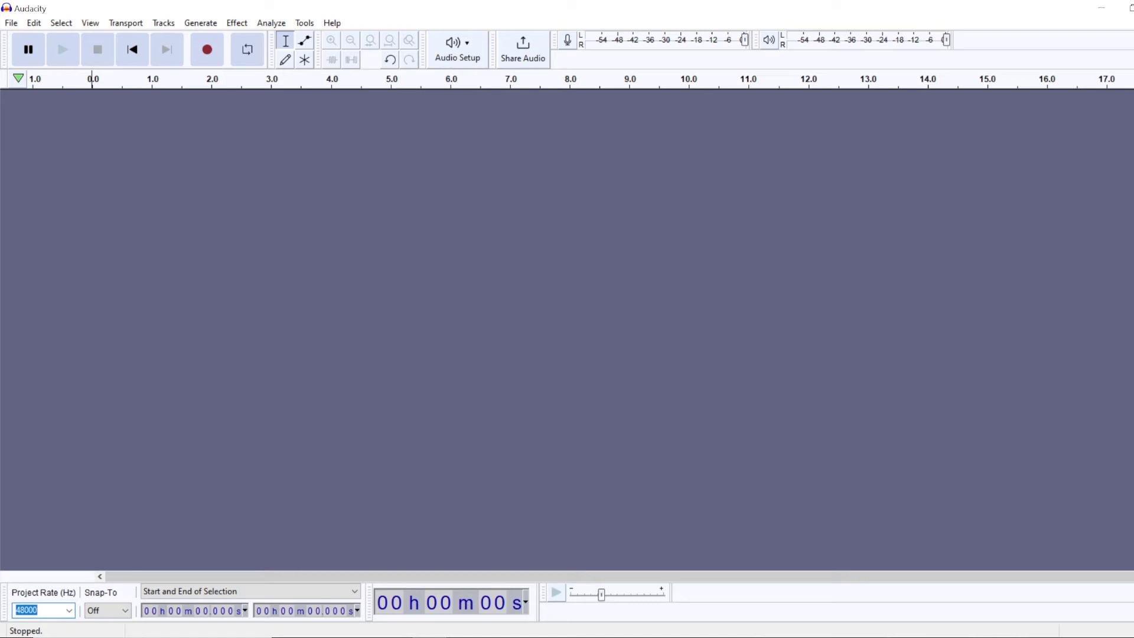
Add two empty mono tracks, Audio 1 and Audio 2, from the track-area context menu
right_click(92, 207)
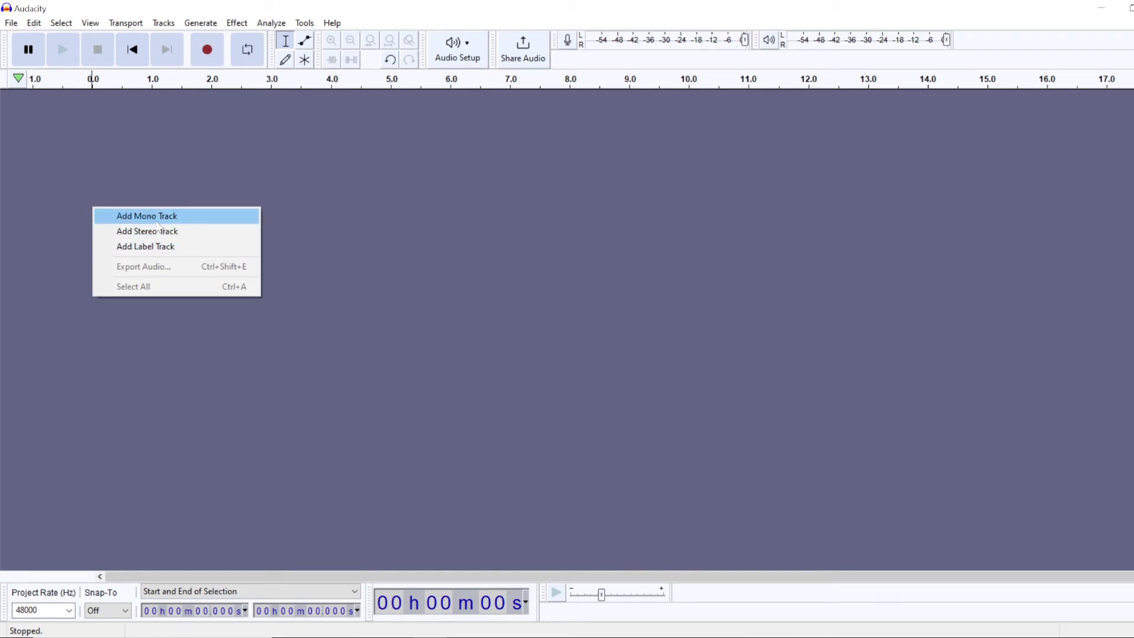
left_click(153, 223)
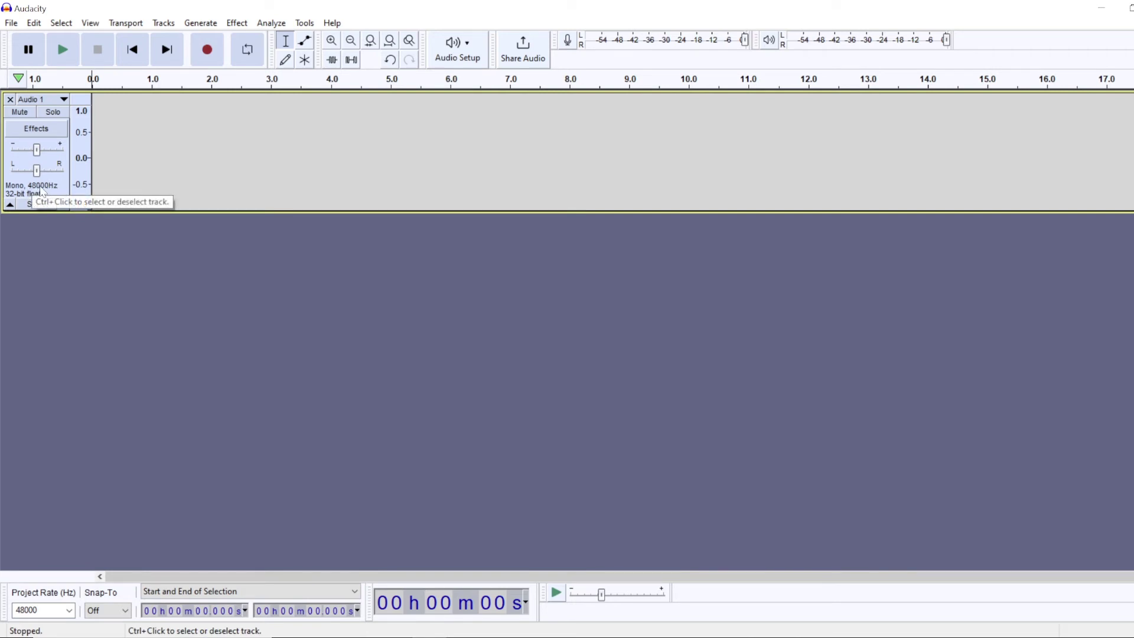
right_click(72, 248)
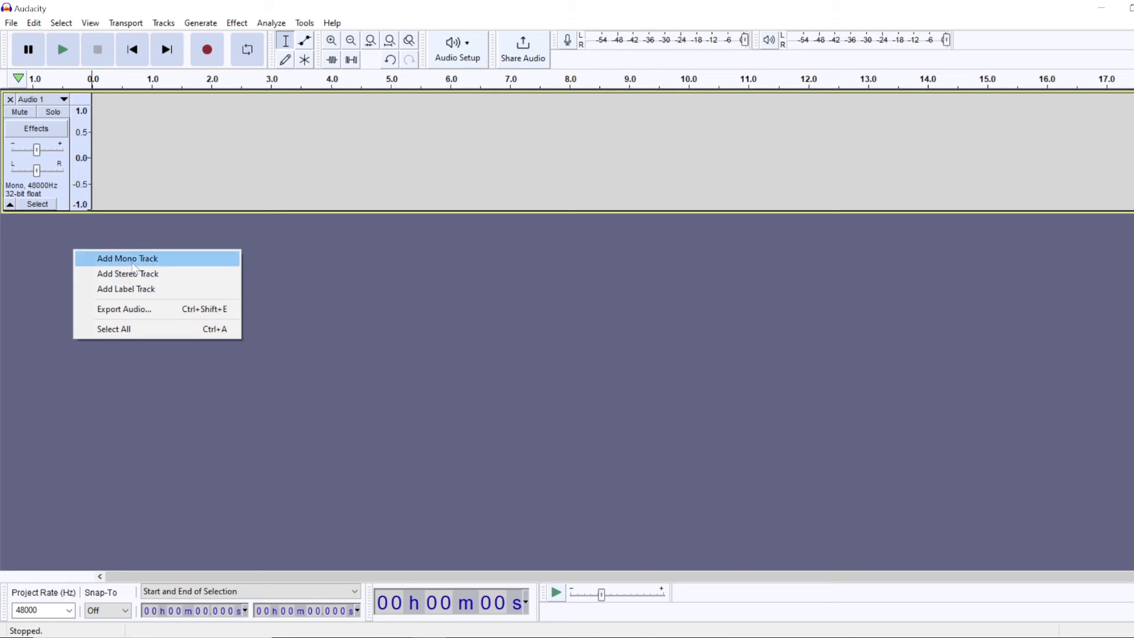
left_click(127, 258)
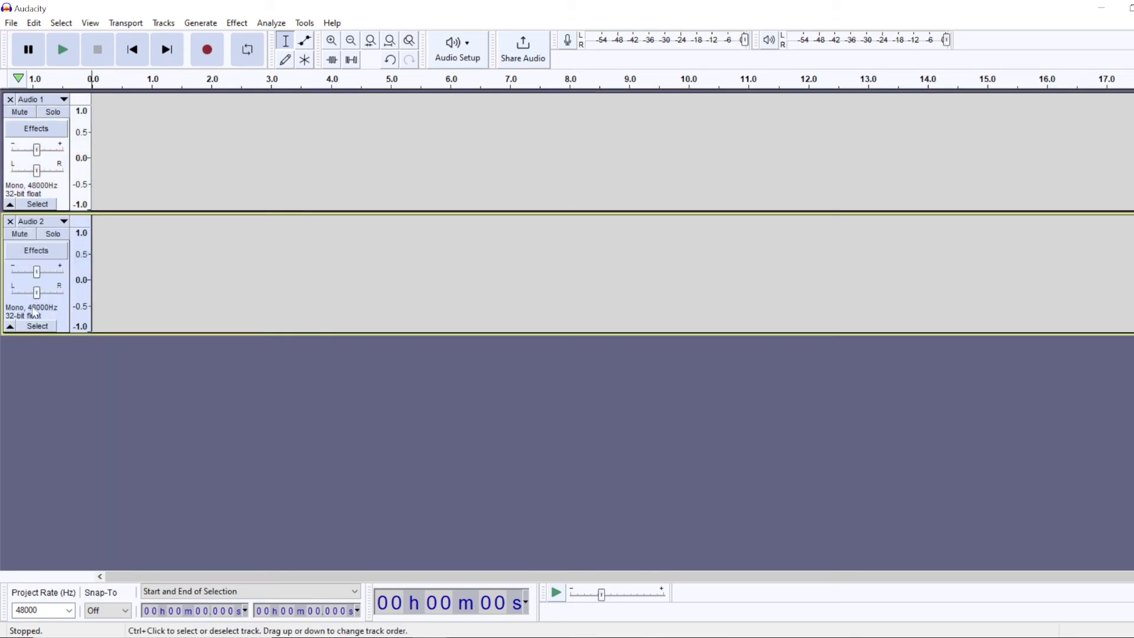
Set the project rate to 96000 Hz and add a third mono track, Audio 3
left_click(69, 609)
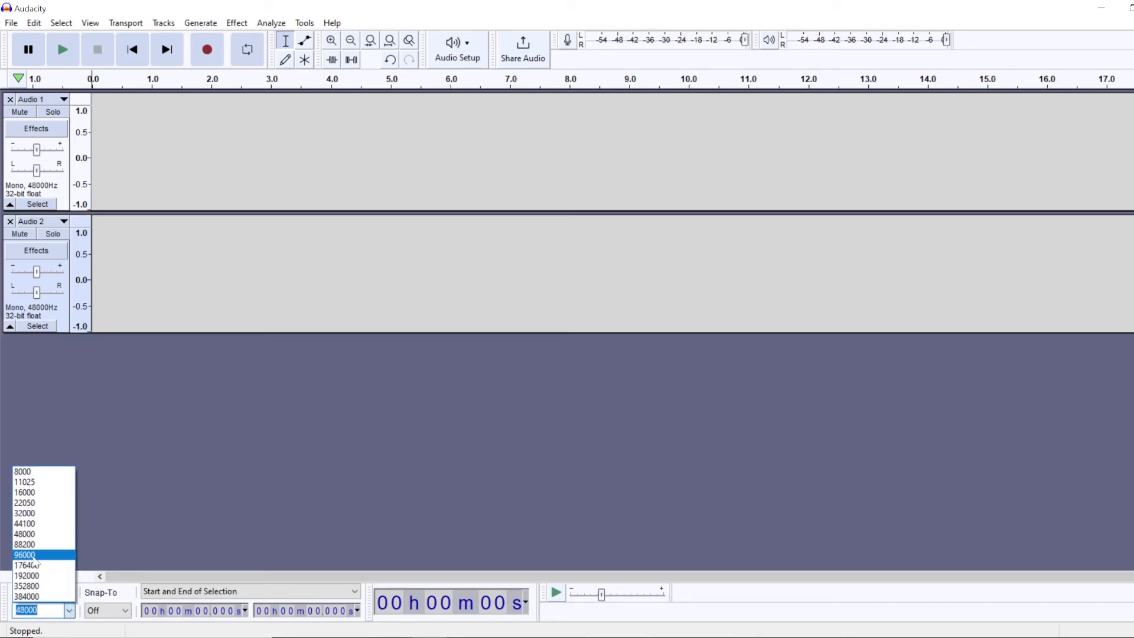
left_click(36, 560)
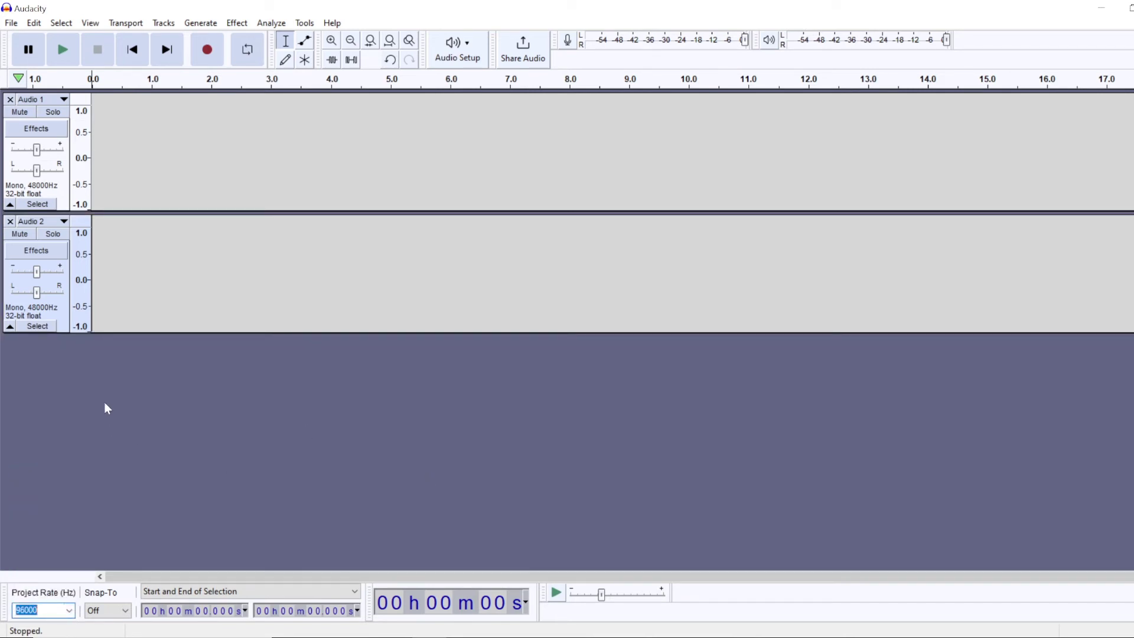
right_click(104, 382)
left_click(174, 386)
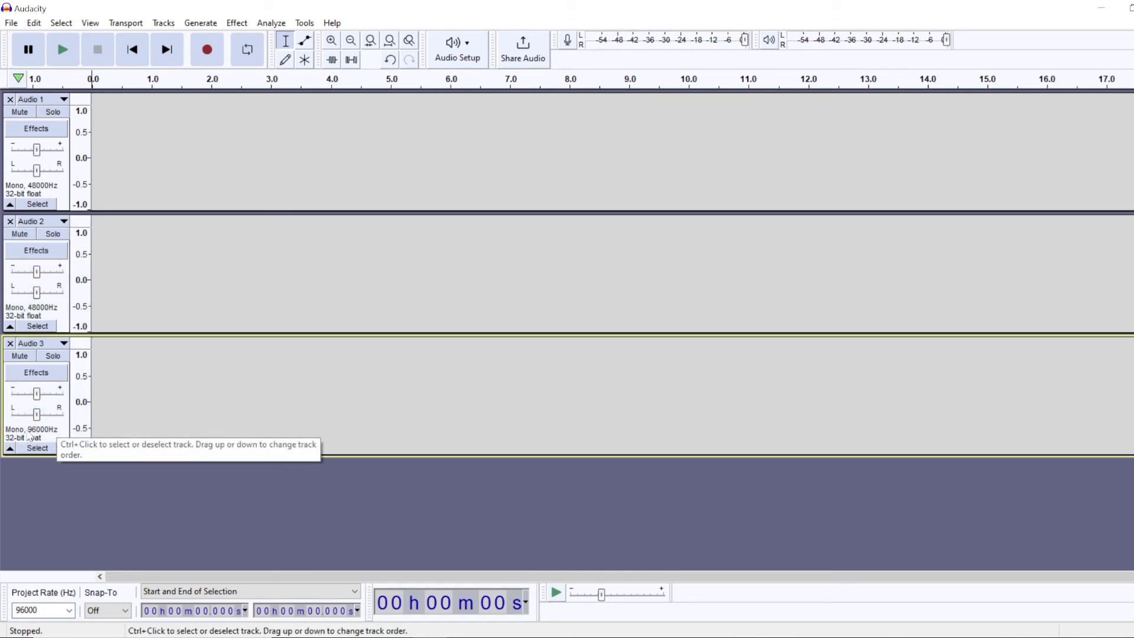
Change Audio 3's track rate to 48000 Hz, then place the cursor at 1.0 s in Audio 1
left_click(30, 343)
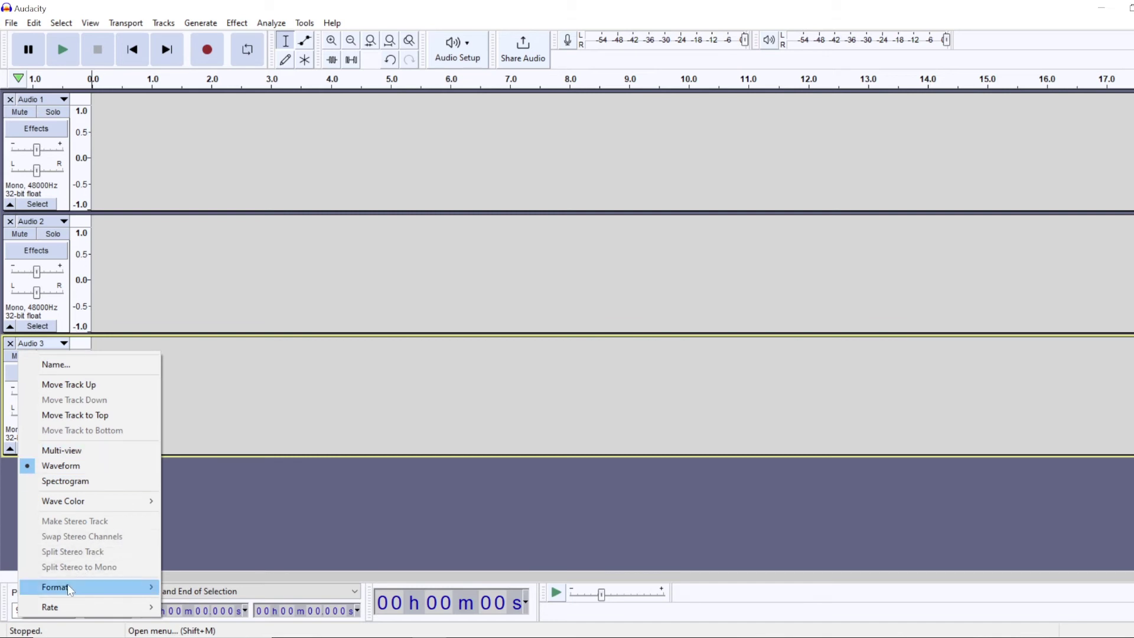
mouse_move(69, 589)
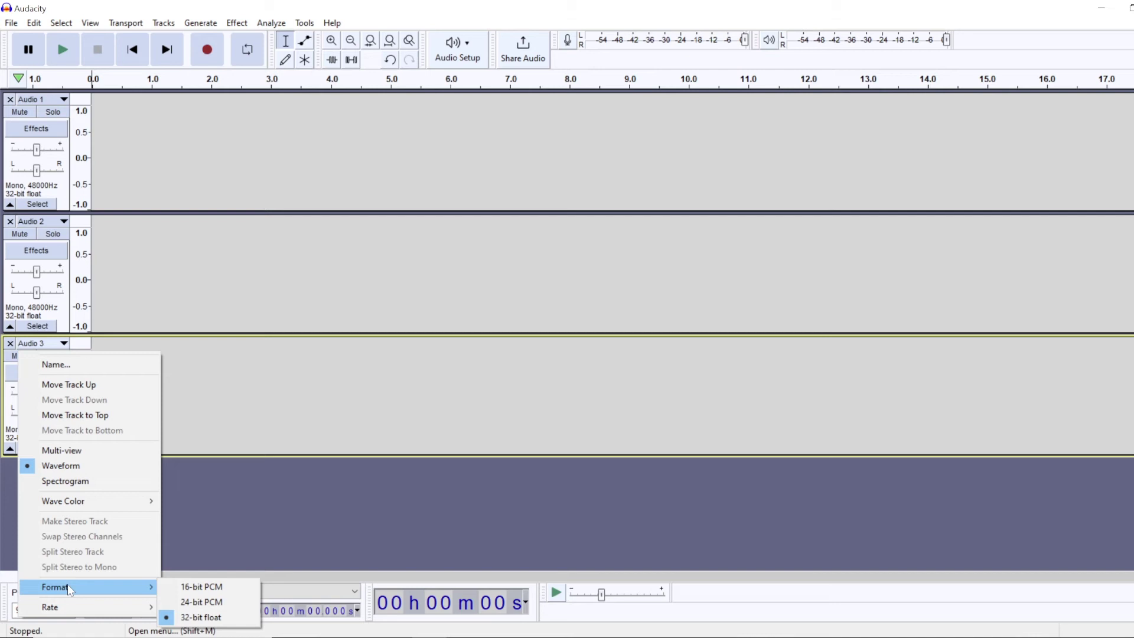
mouse_move(83, 606)
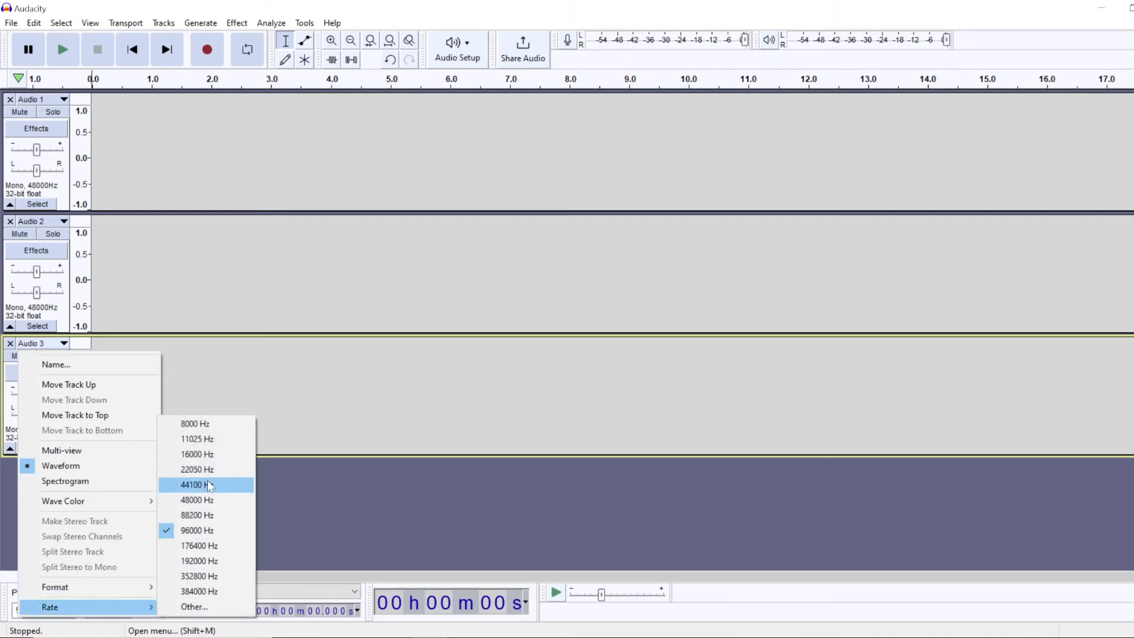
left_click(204, 500)
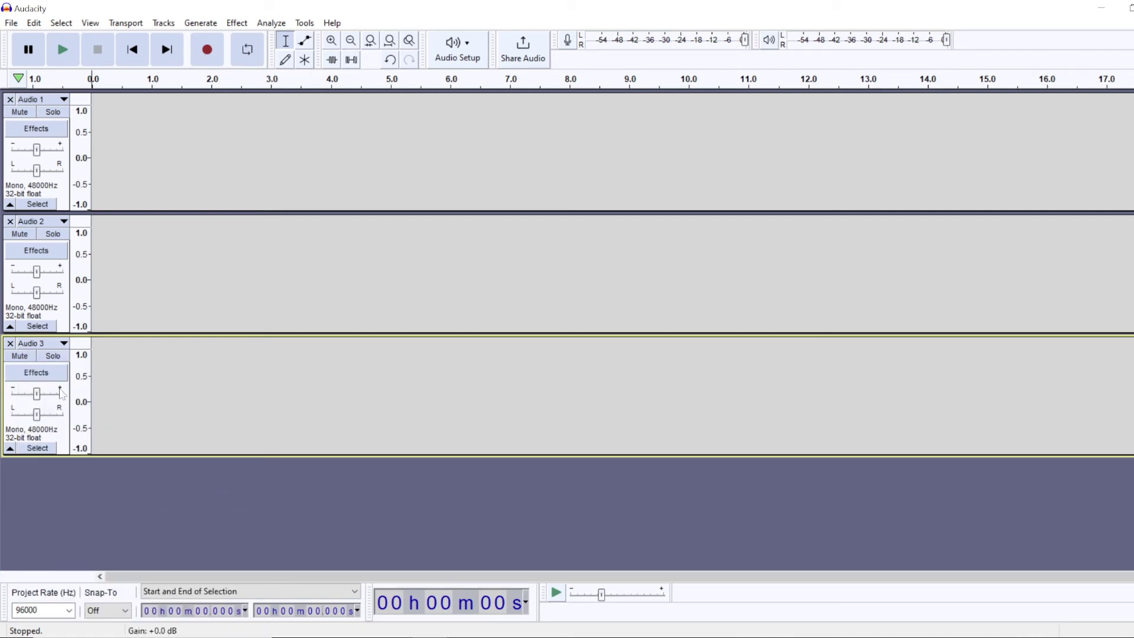
left_click(151, 121)
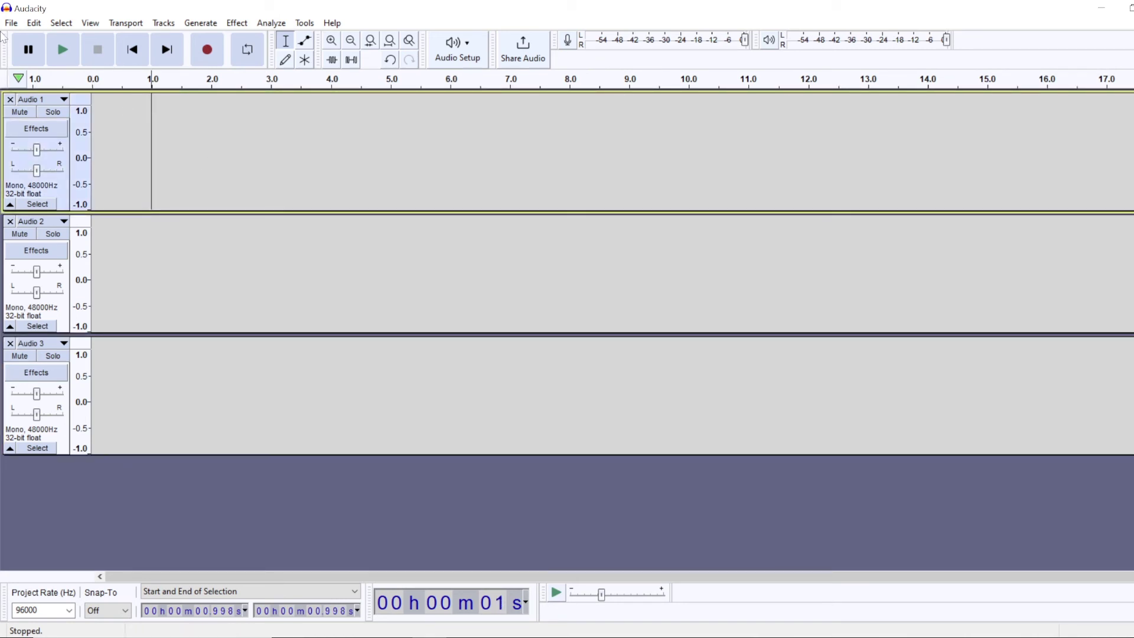
left_click(9, 23)
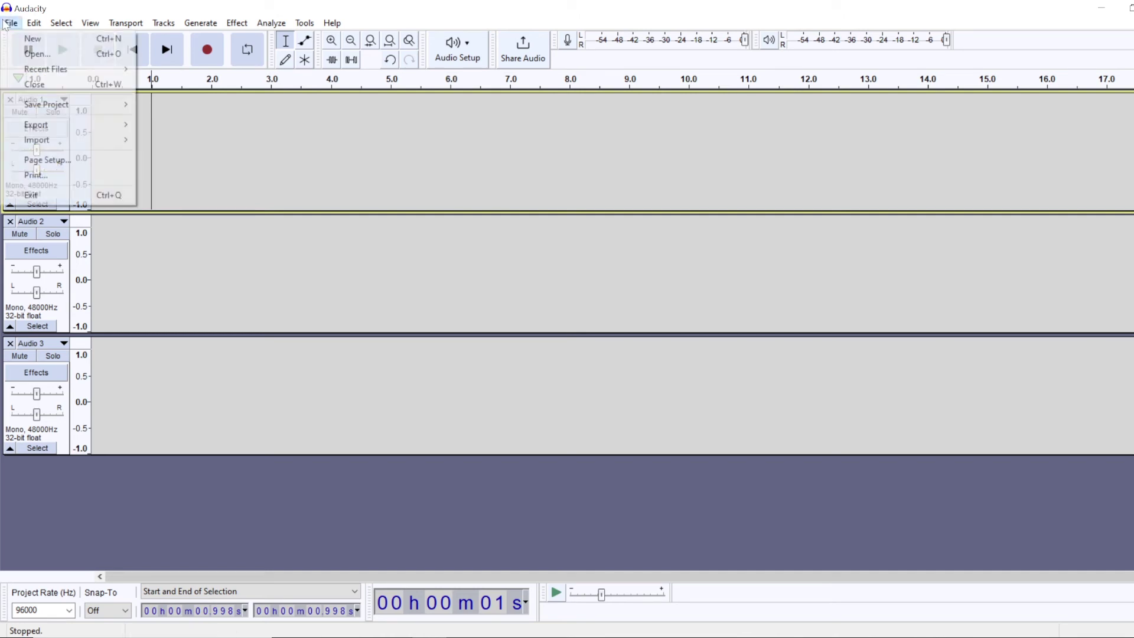
mouse_move(46, 131)
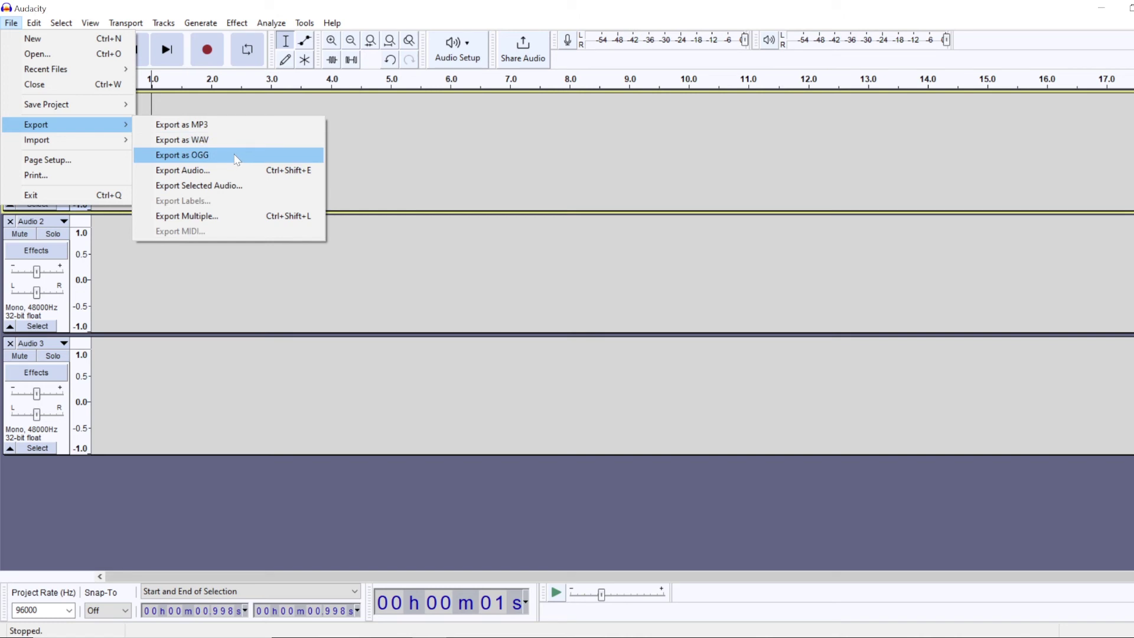
left_click(208, 125)
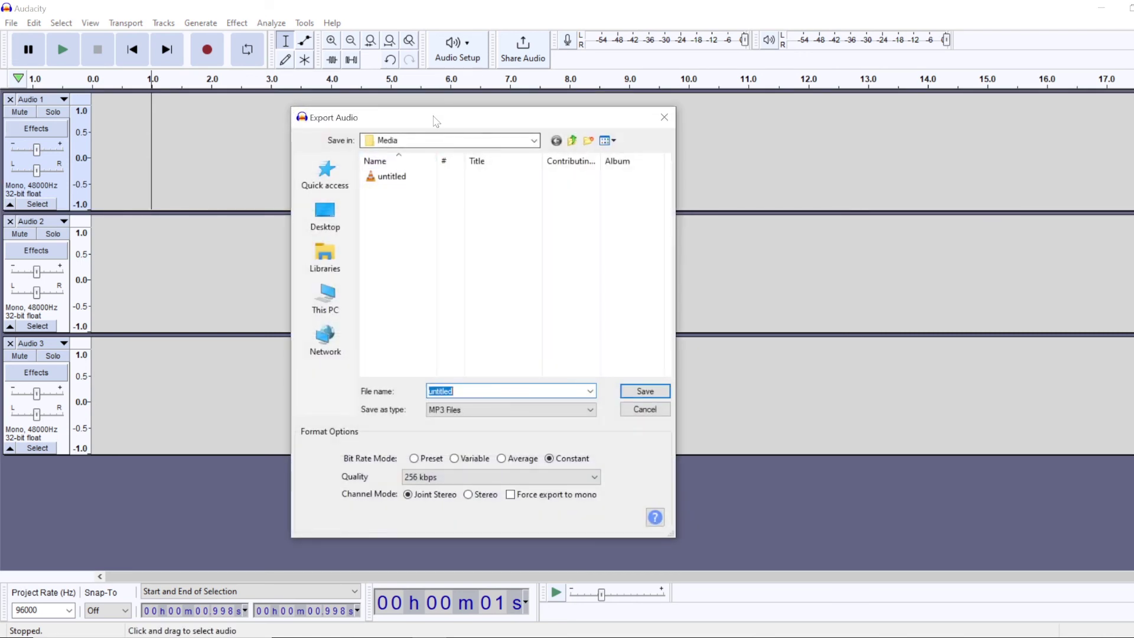
left_click_drag(435, 119, 306, 108)
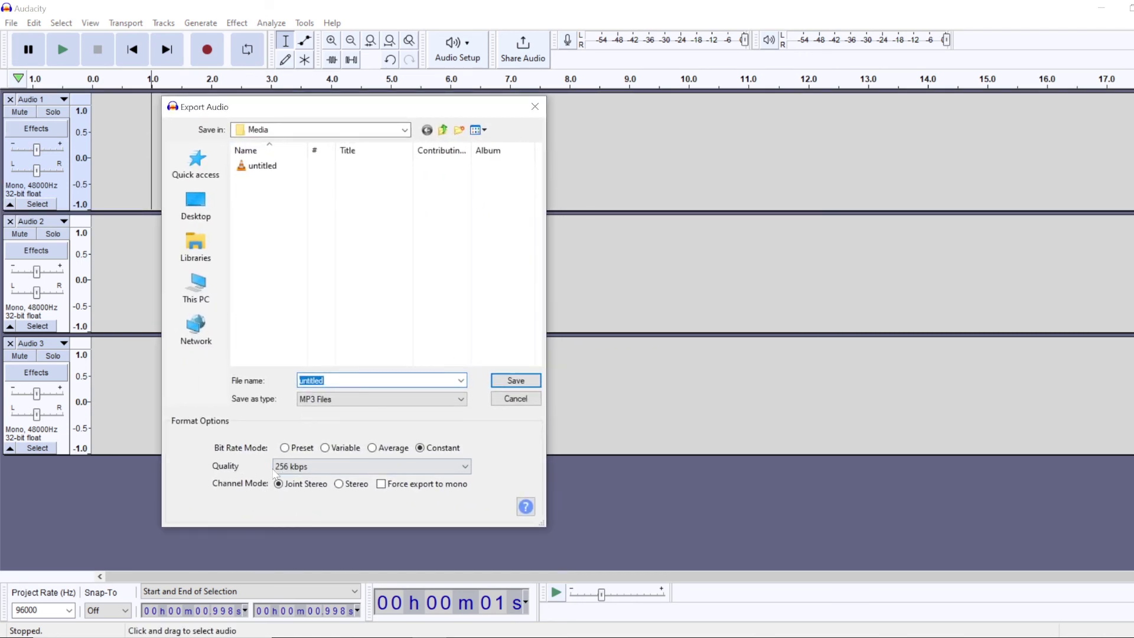
left_click(298, 472)
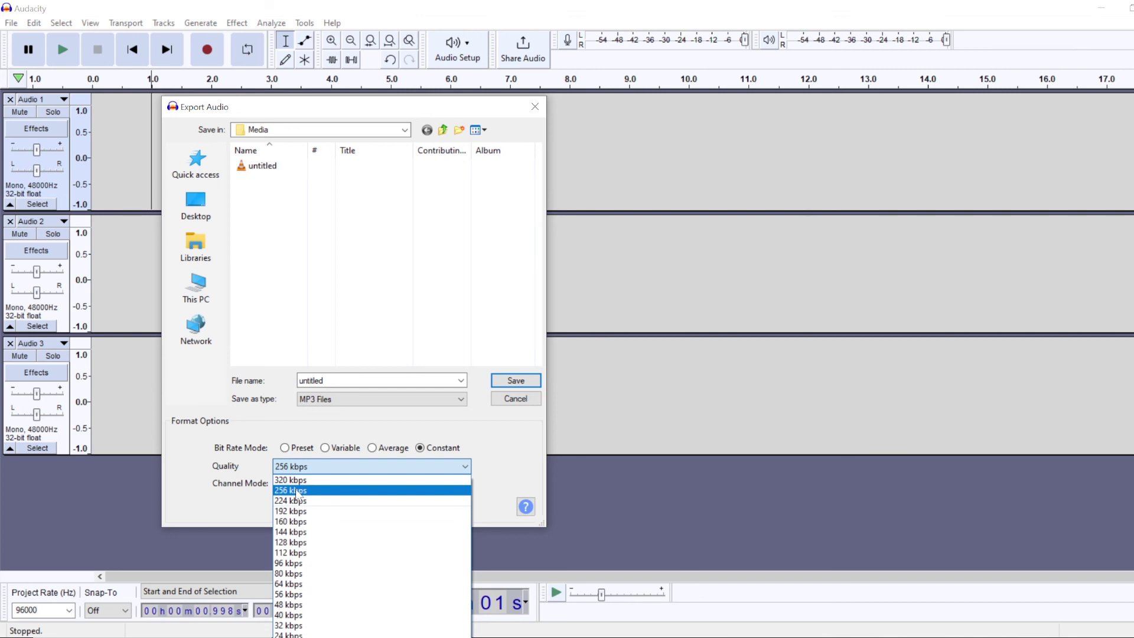
left_click(297, 491)
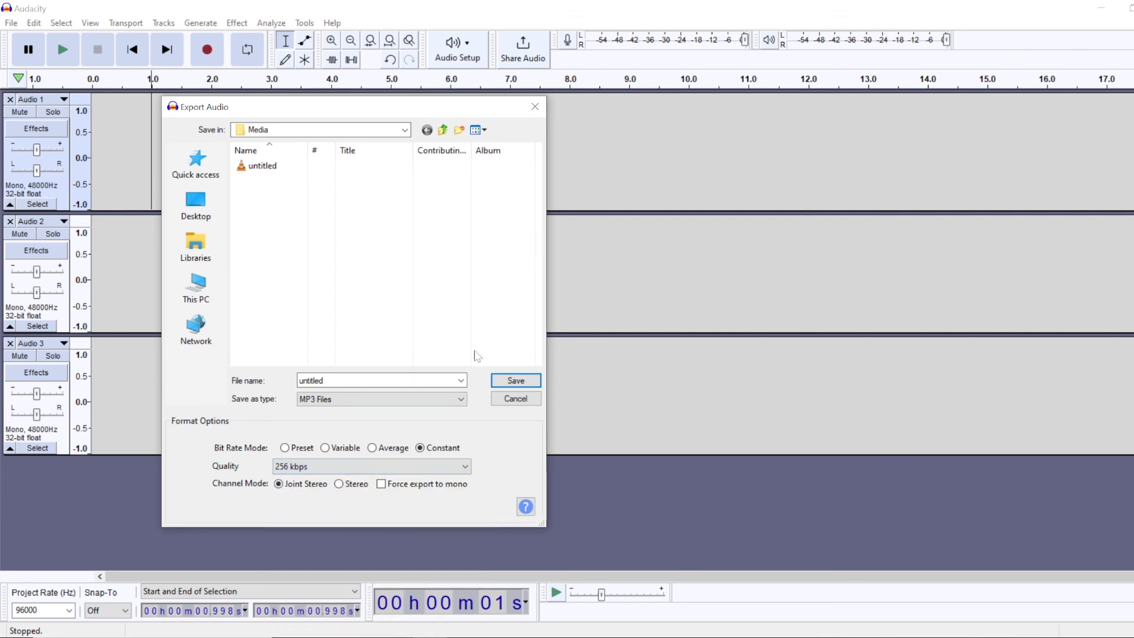
left_click(514, 399)
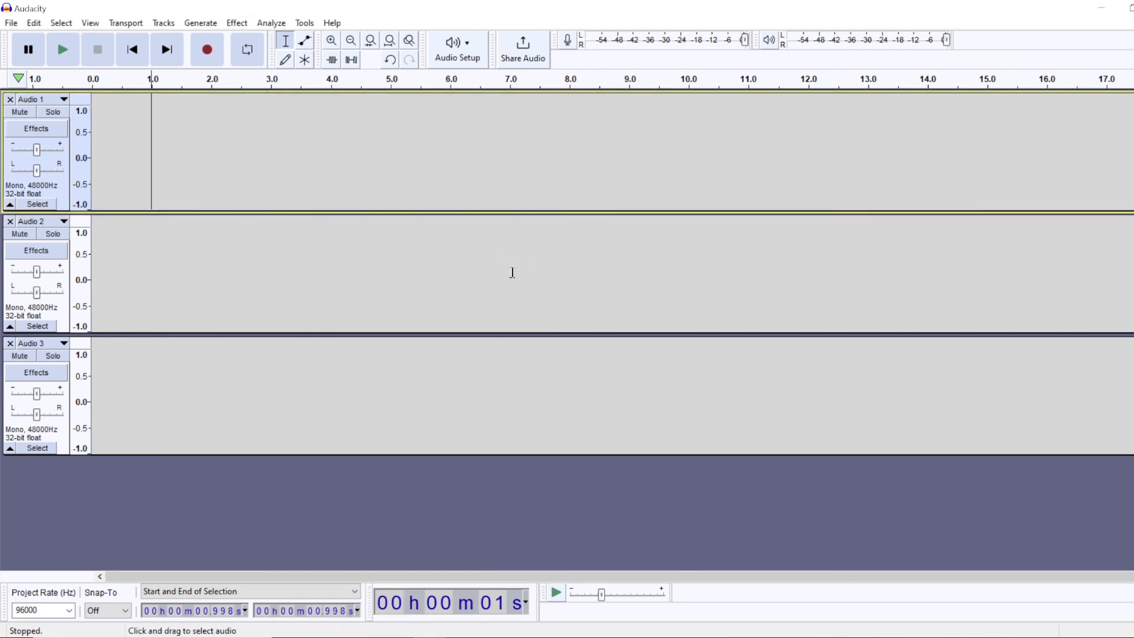
left_click(306, 127)
left_click(11, 23)
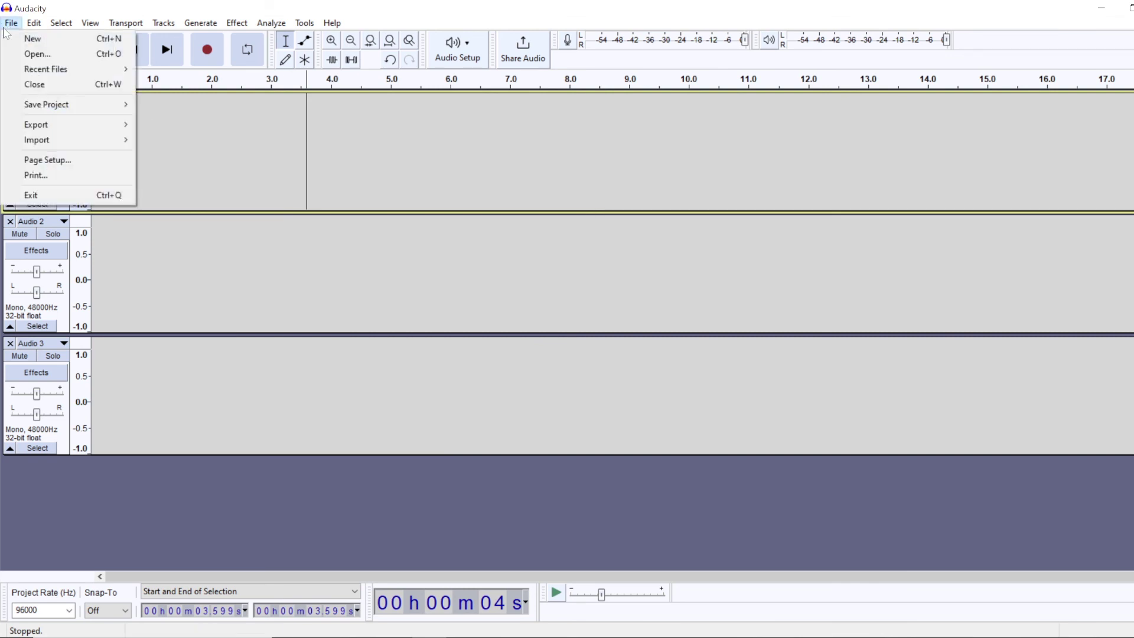
mouse_move(65, 126)
left_click(186, 140)
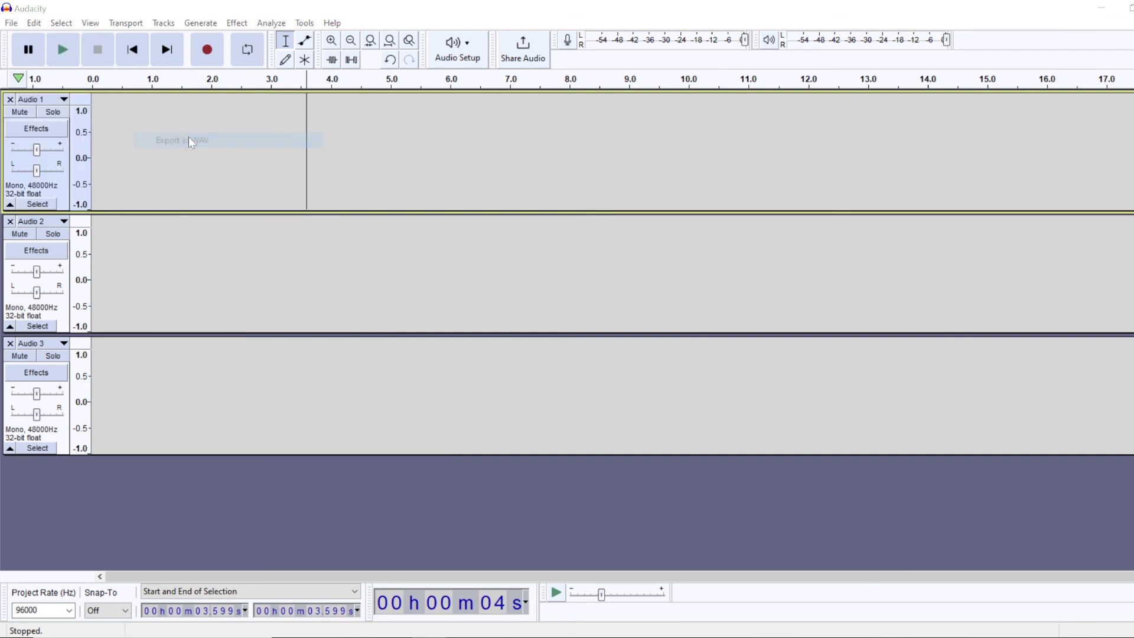
left_click(315, 465)
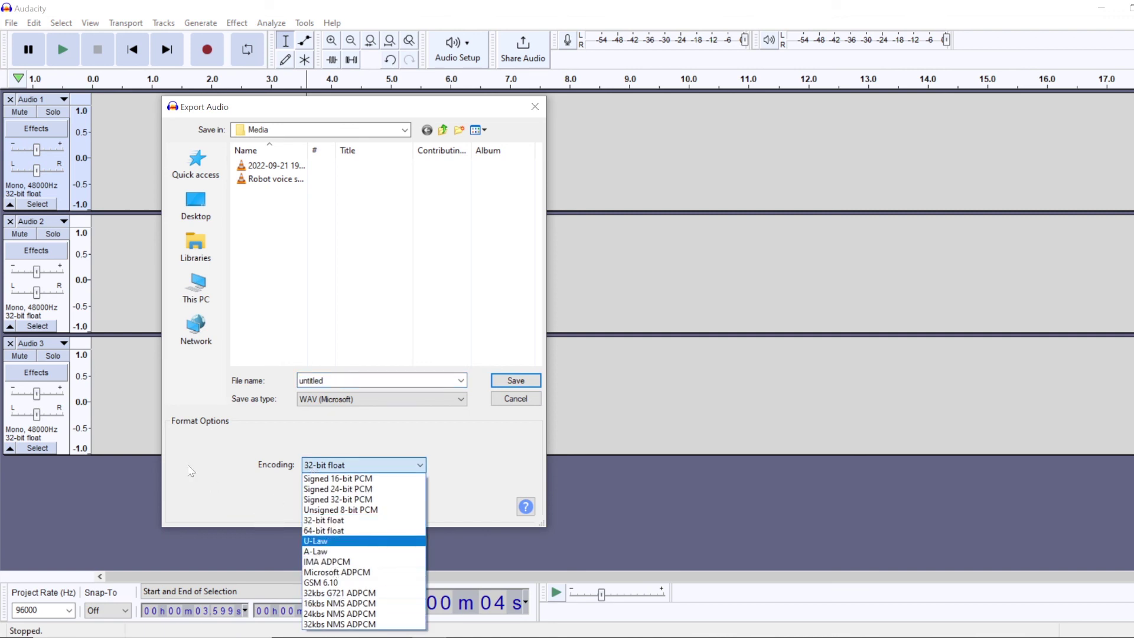
left_click(323, 519)
left_click(514, 399)
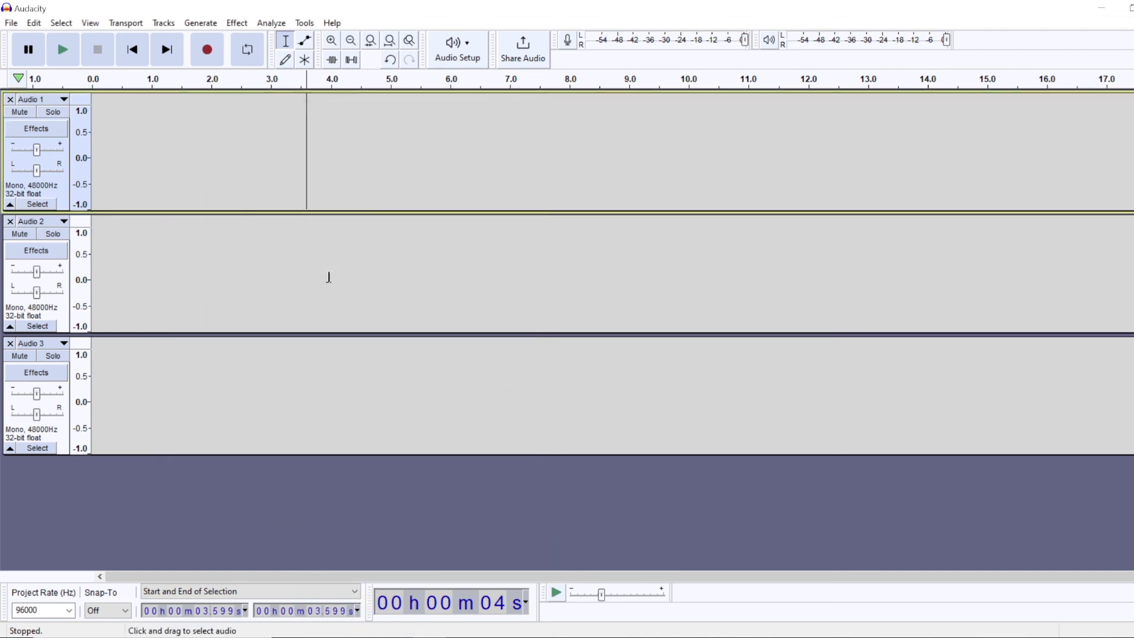
left_click(254, 121)
left_click(123, 134)
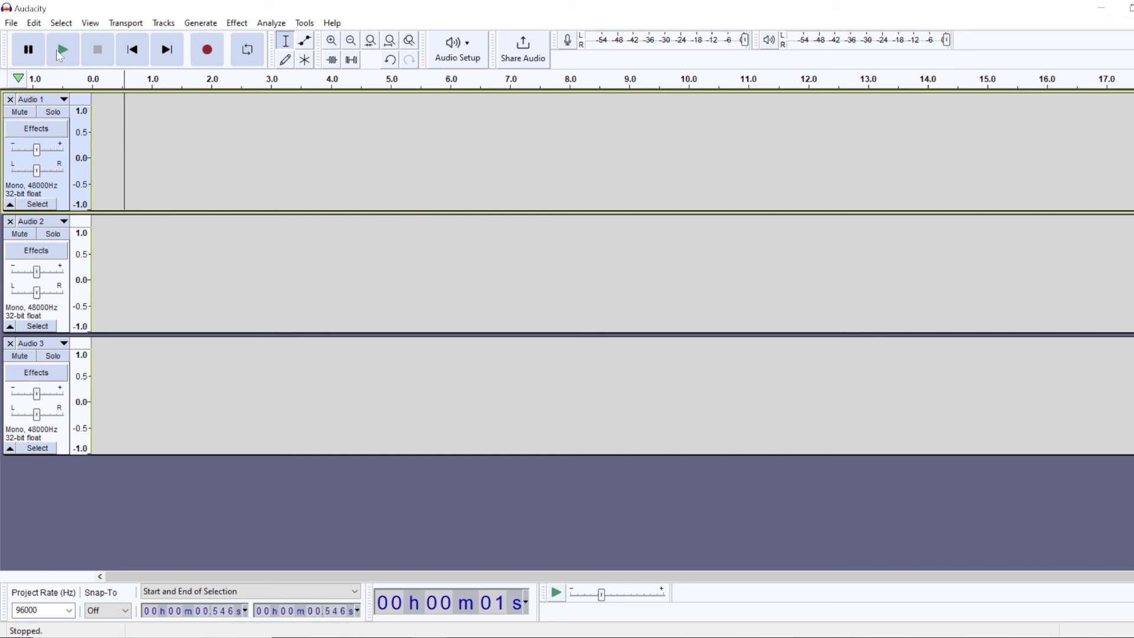